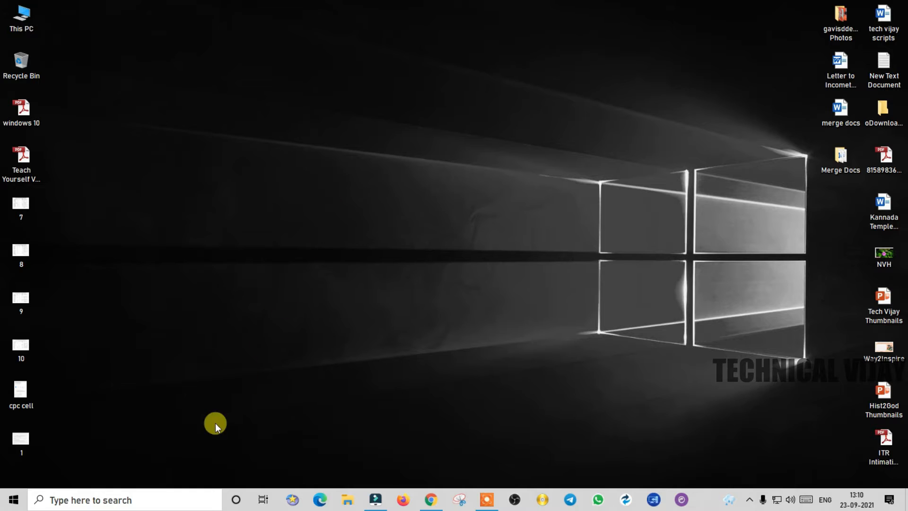
Open OneNote and insert the picture named 1 from the Desktop folder into the untitled page.
left_click(126, 493)
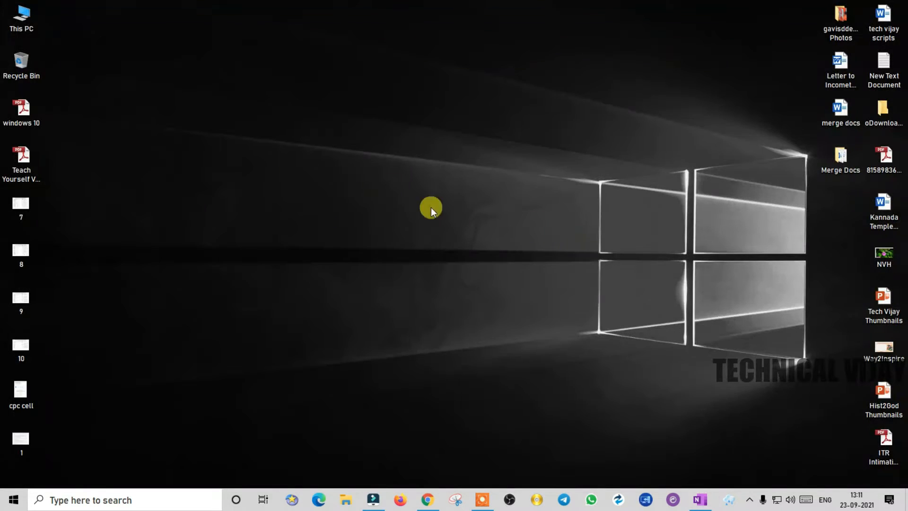
left_click(699, 496)
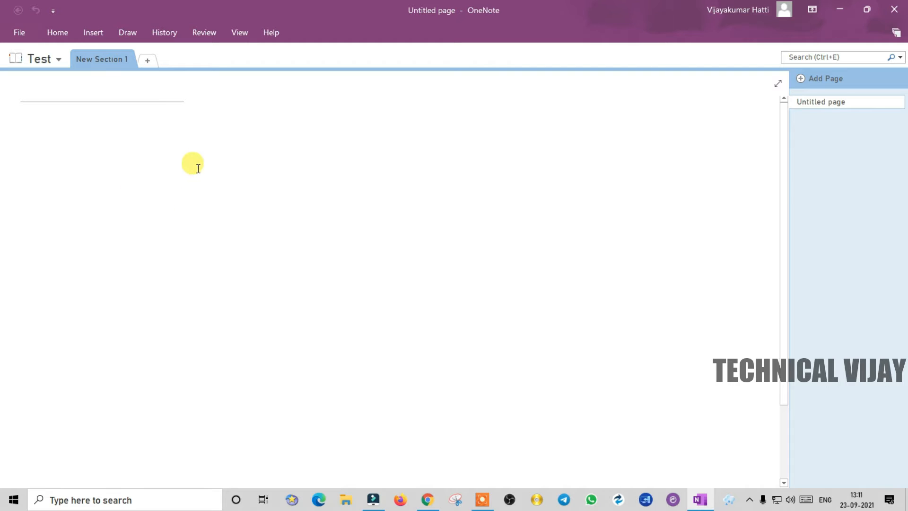
left_click(97, 32)
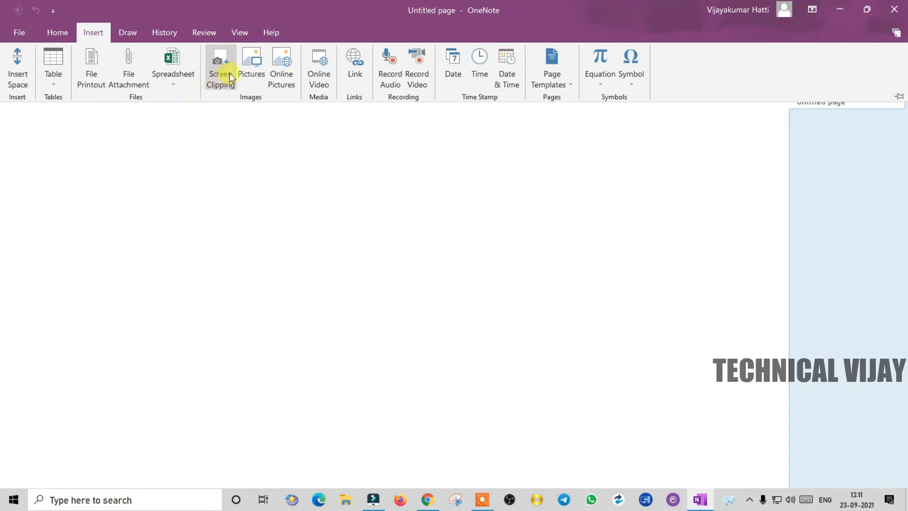
left_click(252, 63)
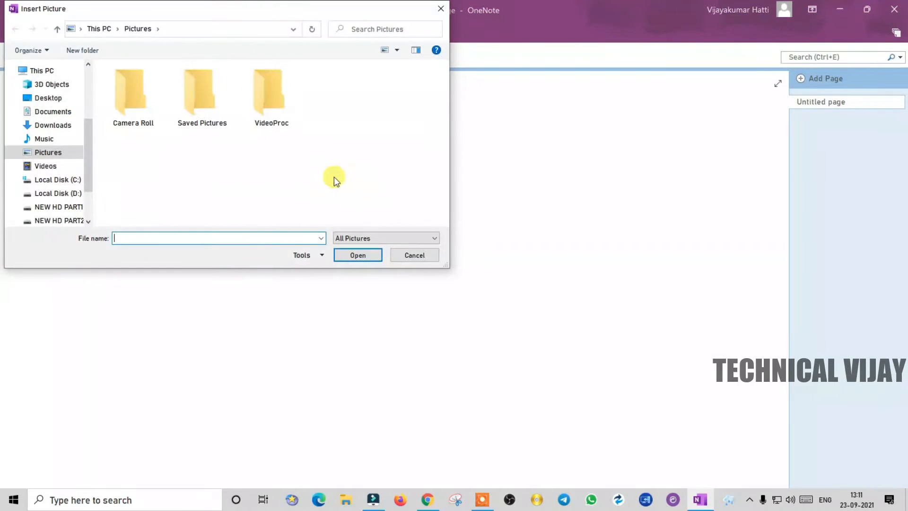
left_click(54, 100)
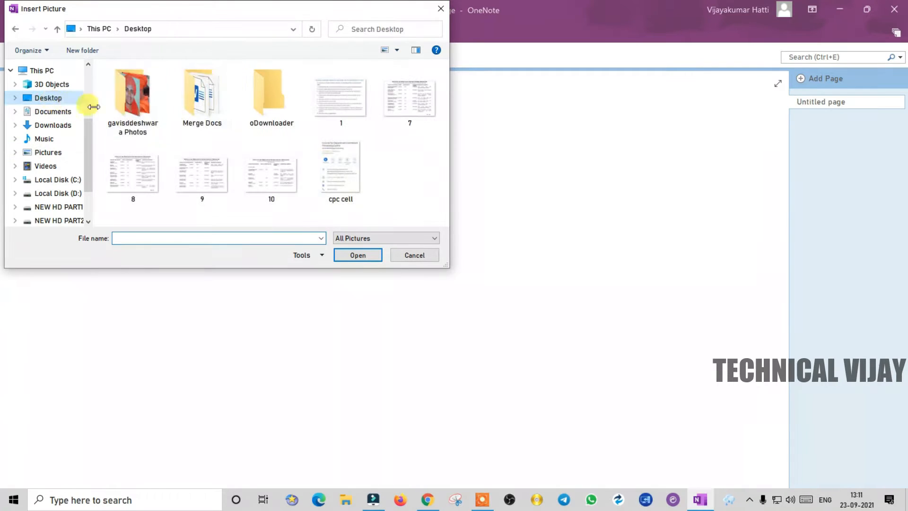
left_click(342, 108)
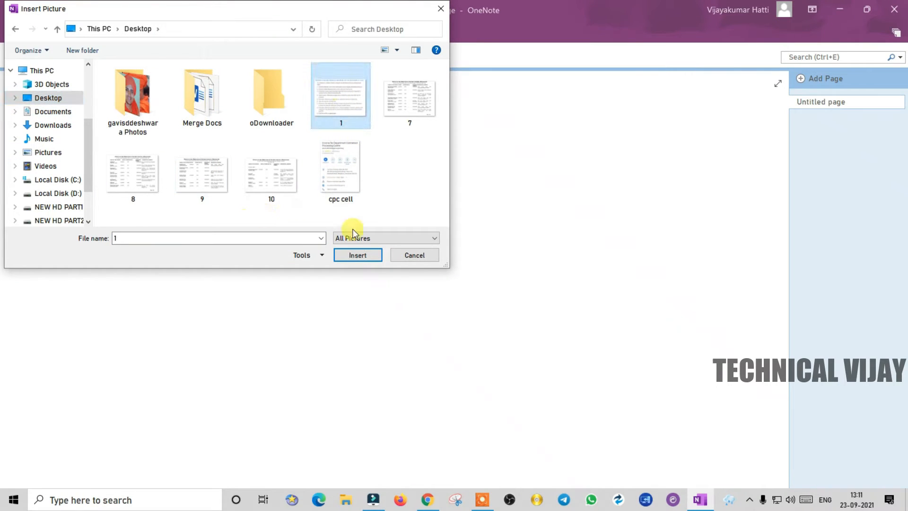
left_click(357, 255)
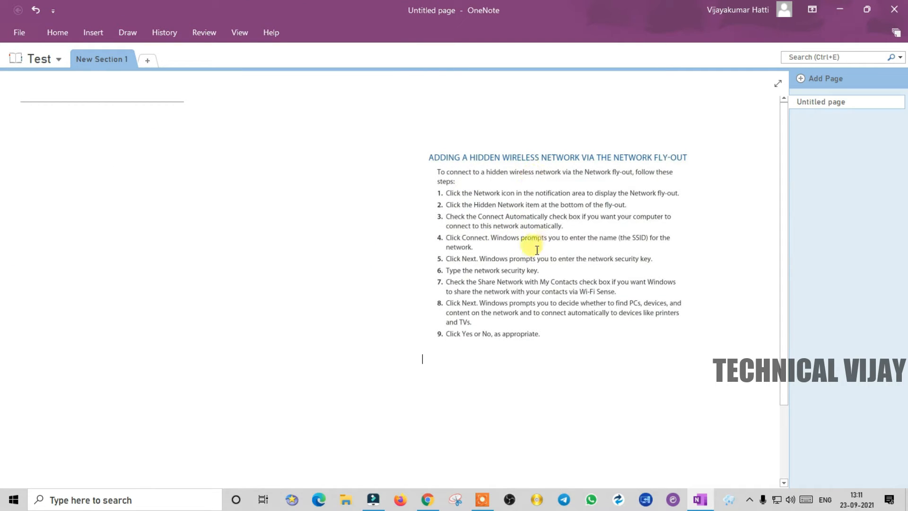
Copy the text from the inserted picture and paste it as text only into the empty area beside it.
left_click(541, 236)
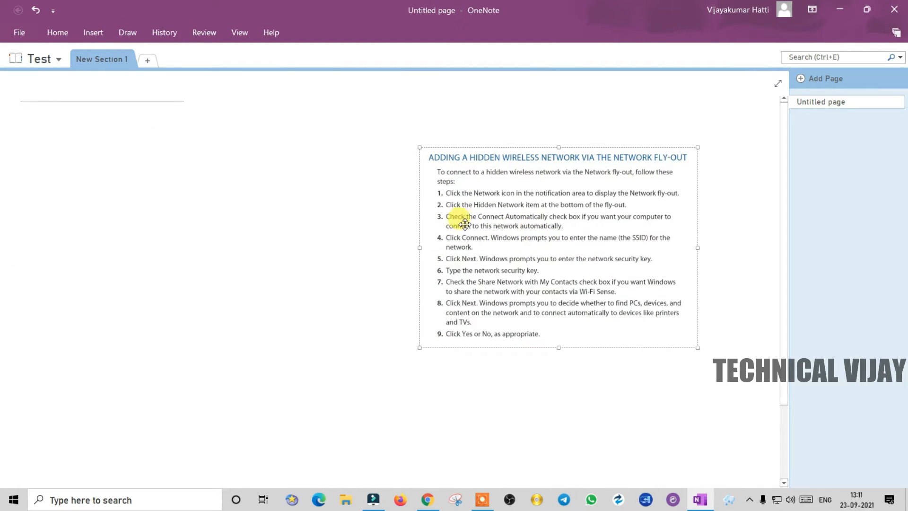
right_click(521, 215)
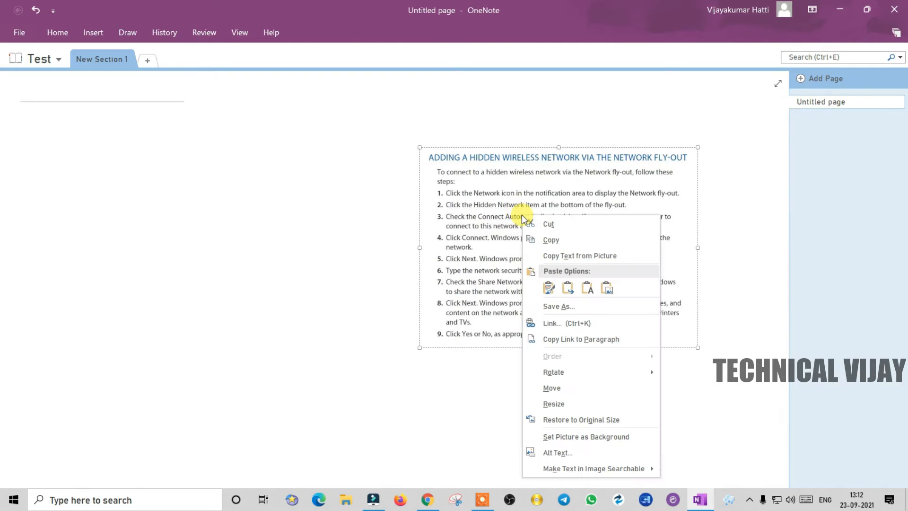
left_click(568, 257)
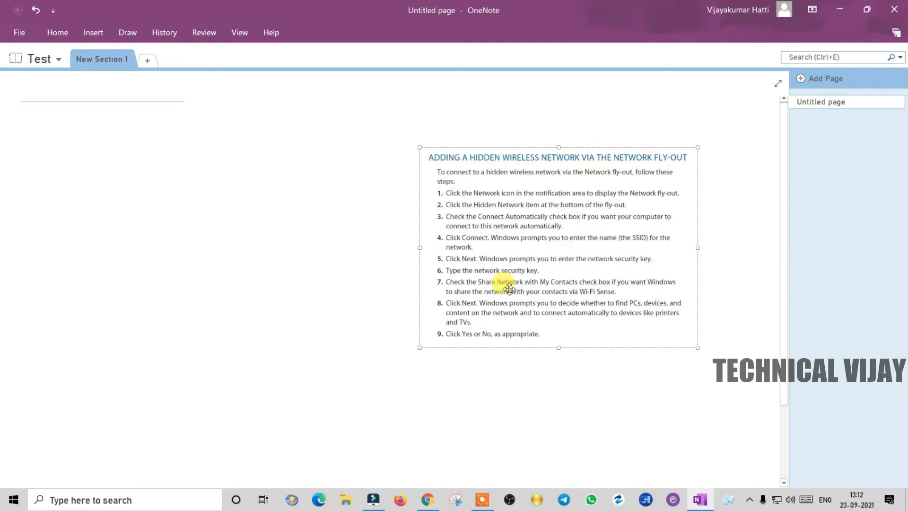
right_click(33, 142)
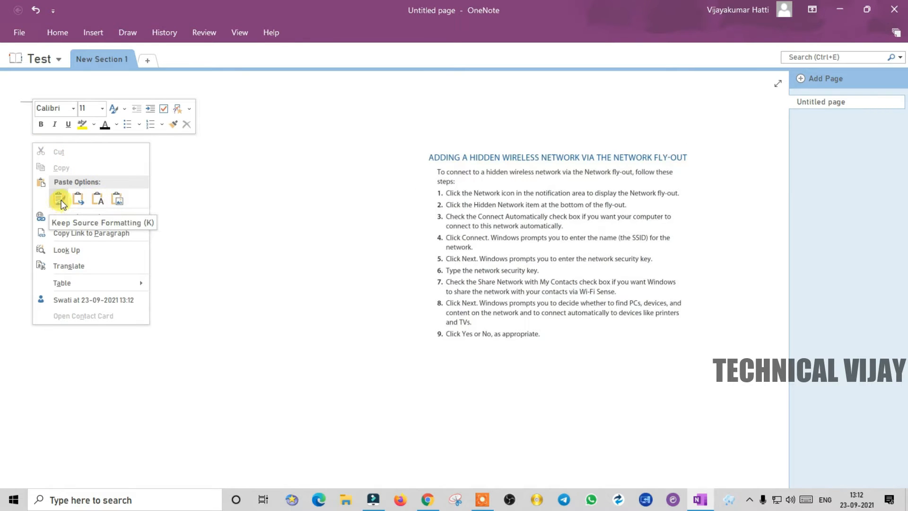
left_click(97, 203)
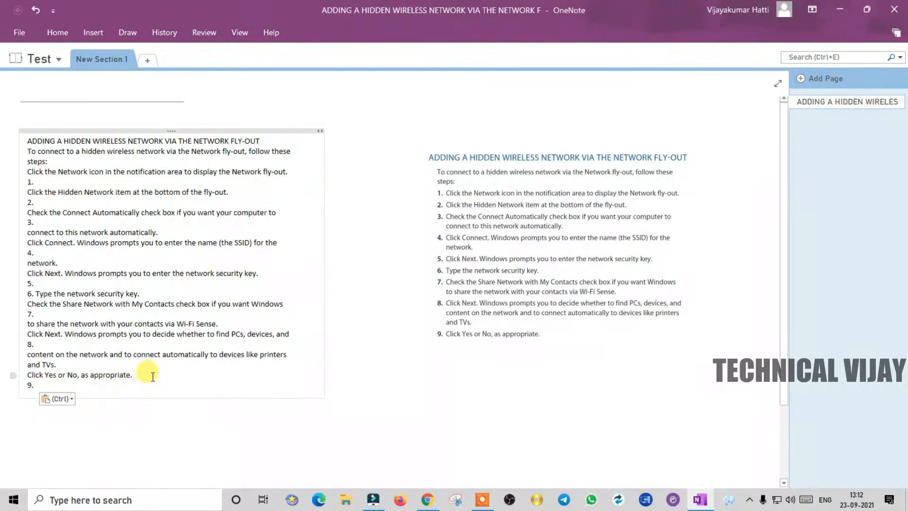
Copy the extracted text from the heading through the line "Click Yes or No, as appropriate.".
left_click_drag(153, 374, 21, 125)
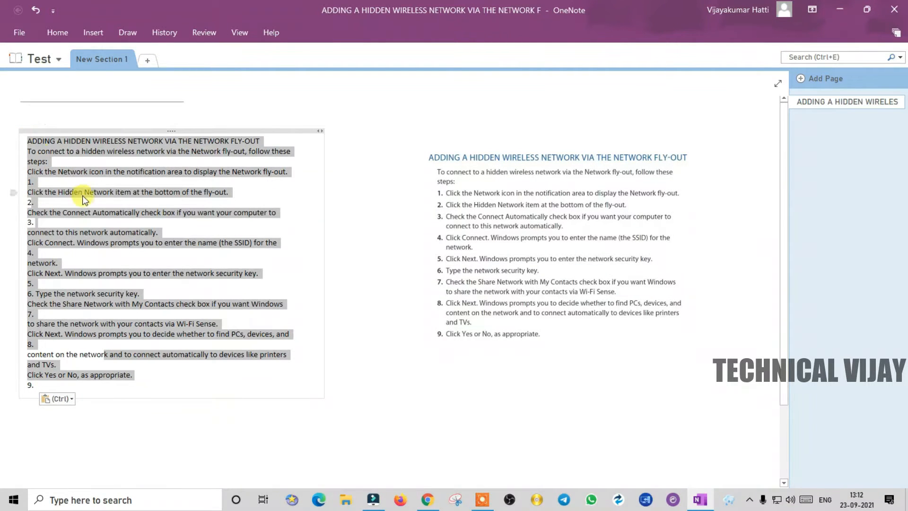
right_click(58, 144)
left_click(90, 168)
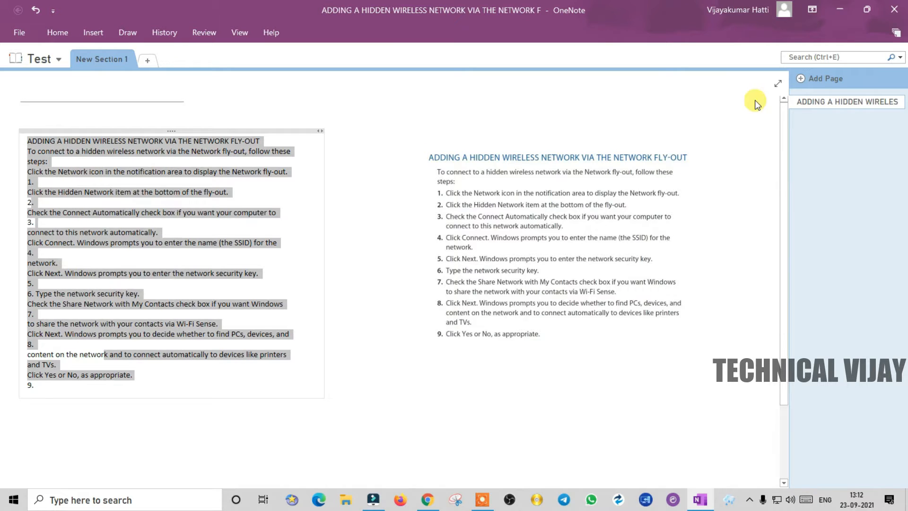
Create a new Microsoft Word document on the desktop with its default name and open it in Word.
left_click(837, 9)
right_click(310, 68)
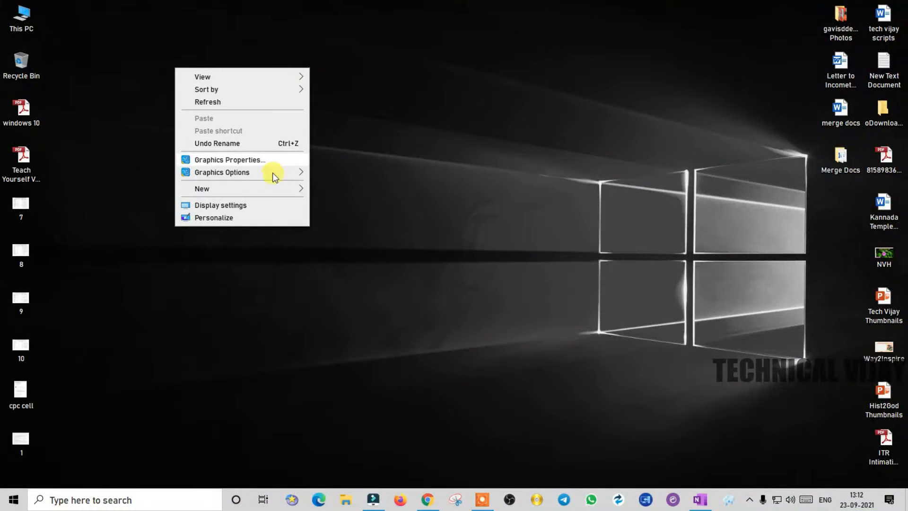
mouse_move(283, 188)
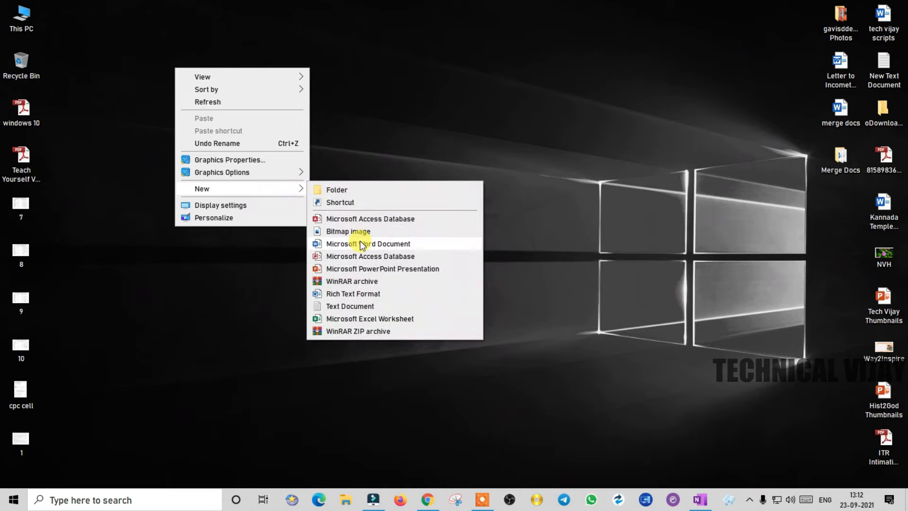
left_click(362, 245)
double_click(318, 66)
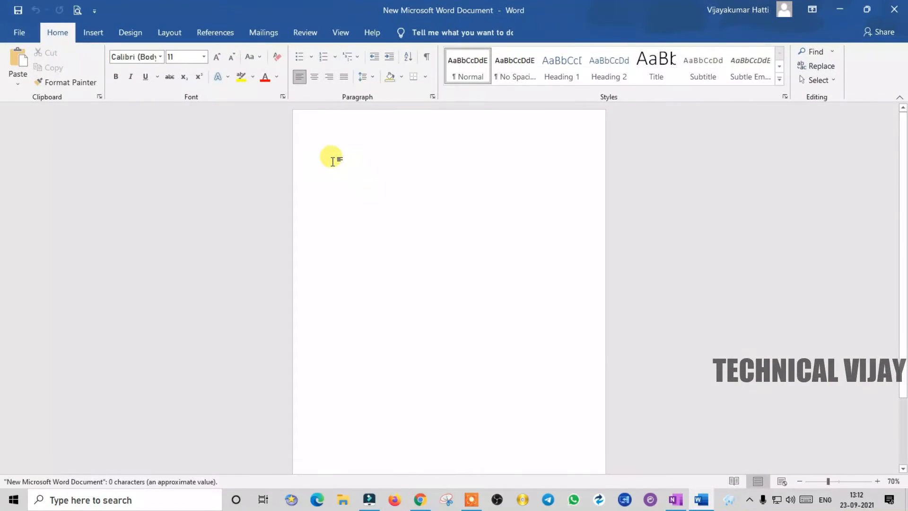
Paste the copied text into the blank Word document and check it through to the last line.
right_click(332, 161)
left_click(417, 214)
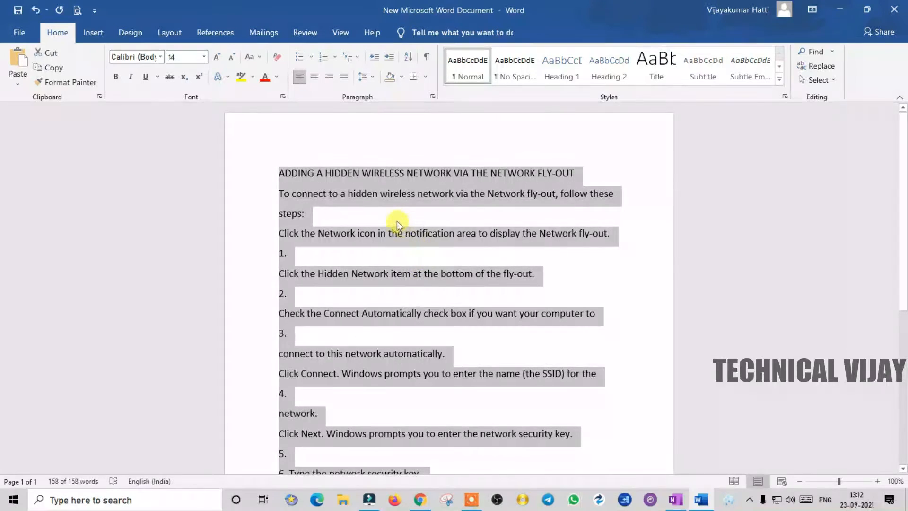
left_click(396, 221)
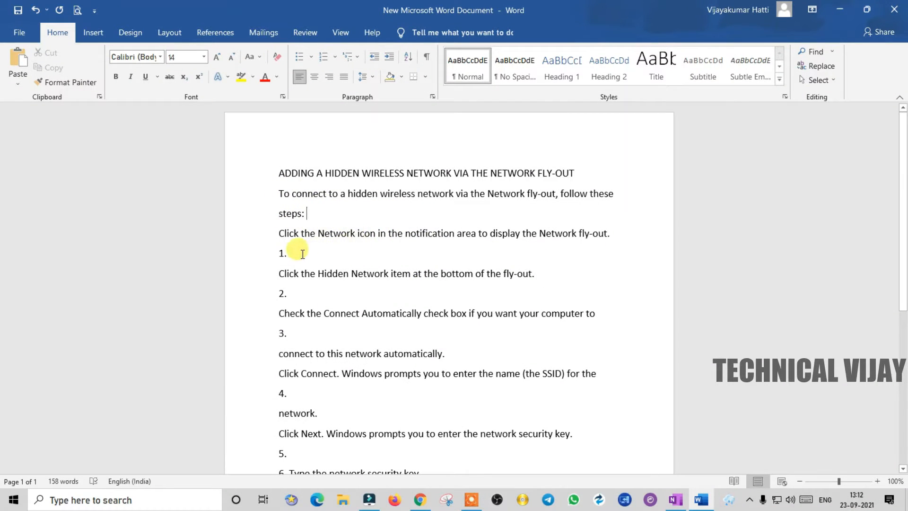
left_click(297, 252)
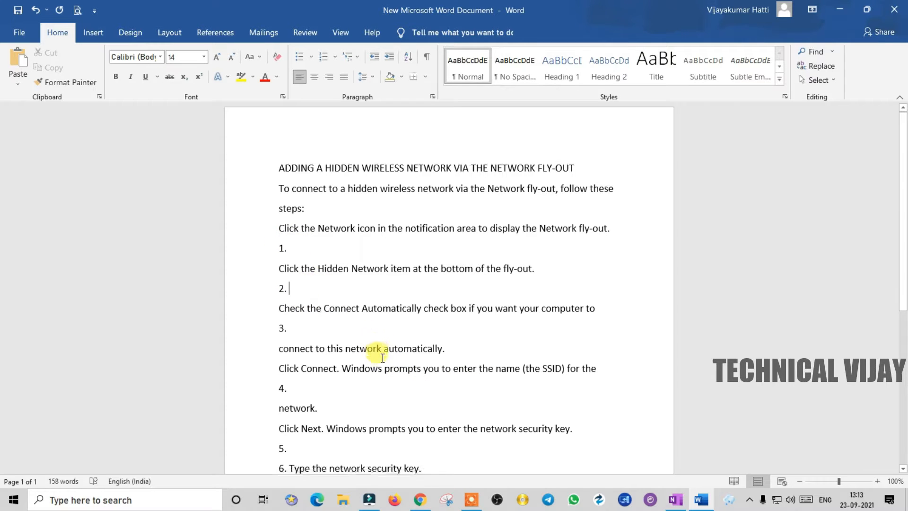
scroll(380, 354, "down", 5)
scroll(382, 357, "down", 1)
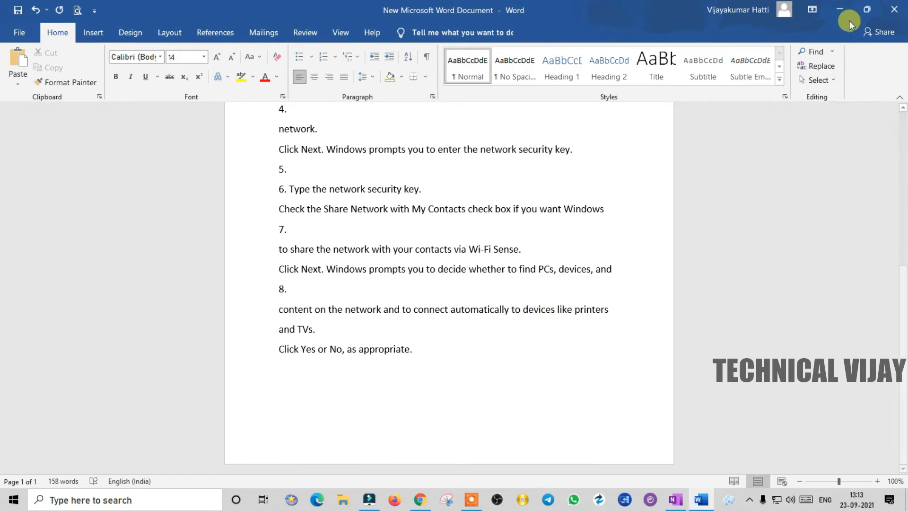
Switch back to OneNote and clear the extracted text and the picture from the page.
left_click(842, 10)
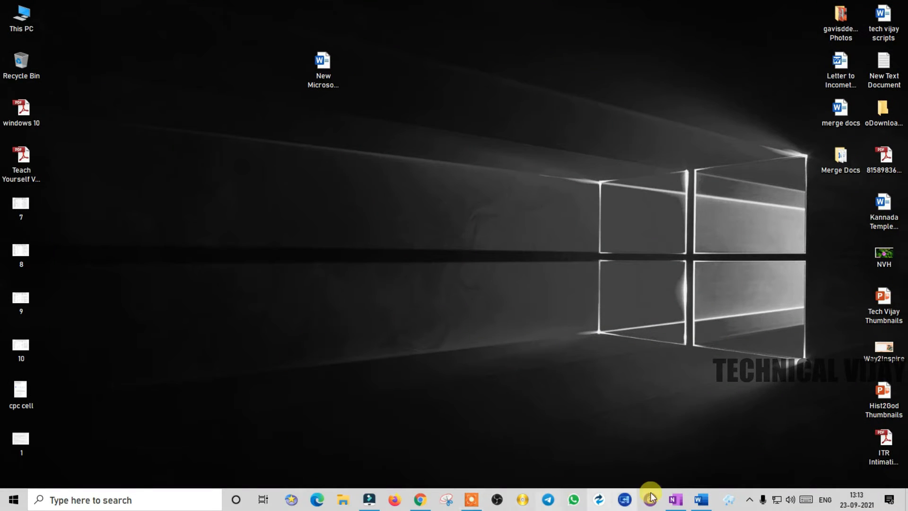
left_click(675, 500)
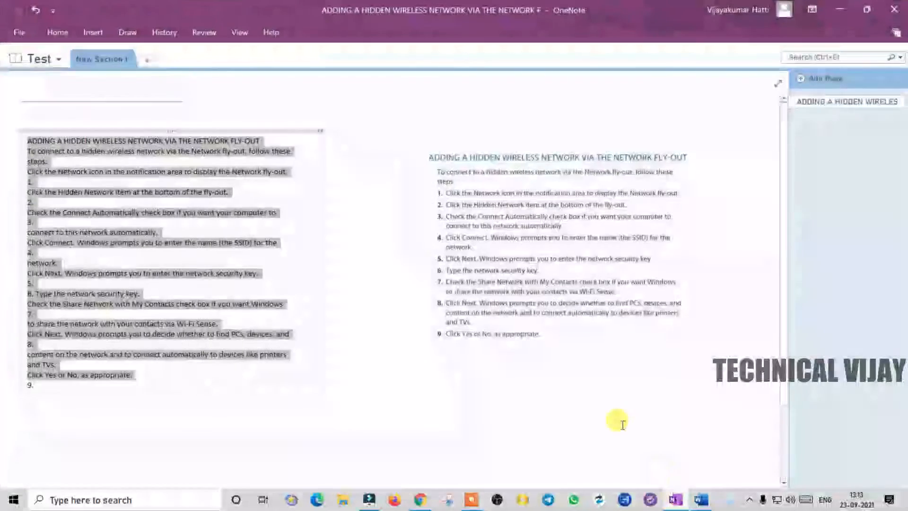
left_click(479, 148)
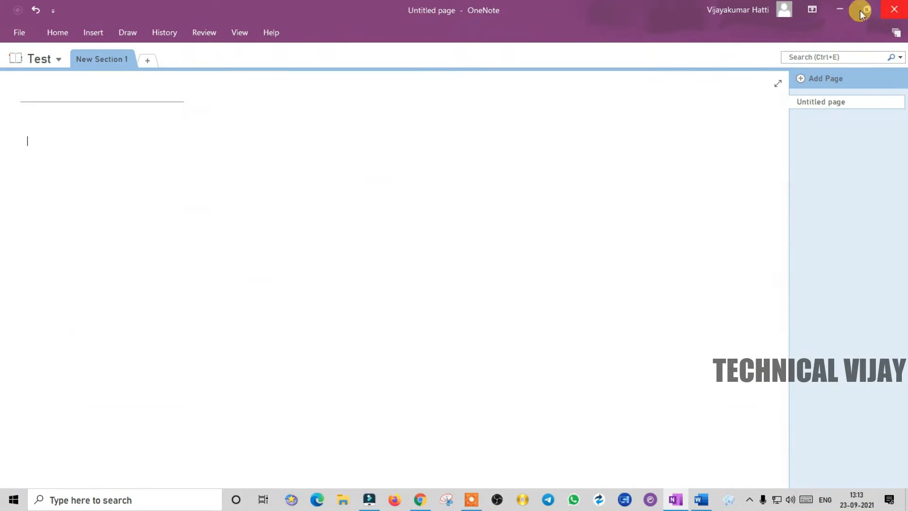
Open desktop image 1 in Photos and insert a screen clipping of its entire text block into the OneNote page.
left_click(844, 10)
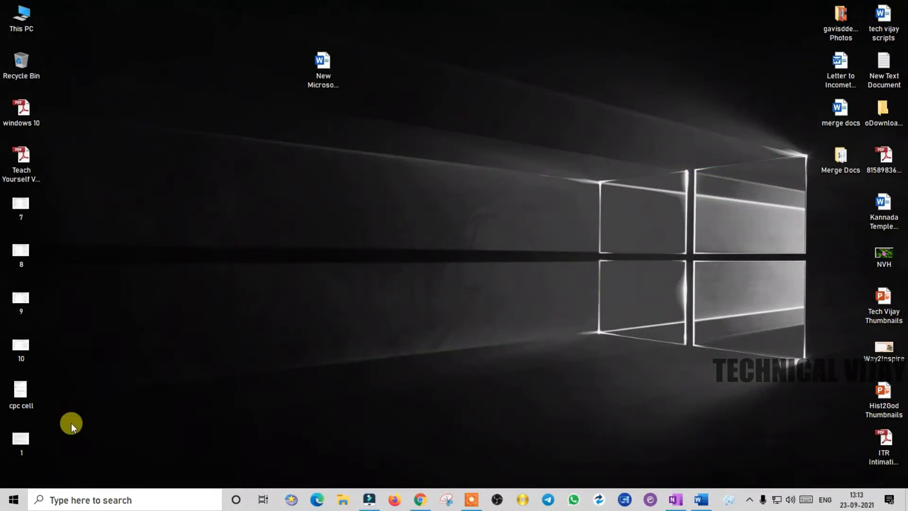
double_click(30, 439)
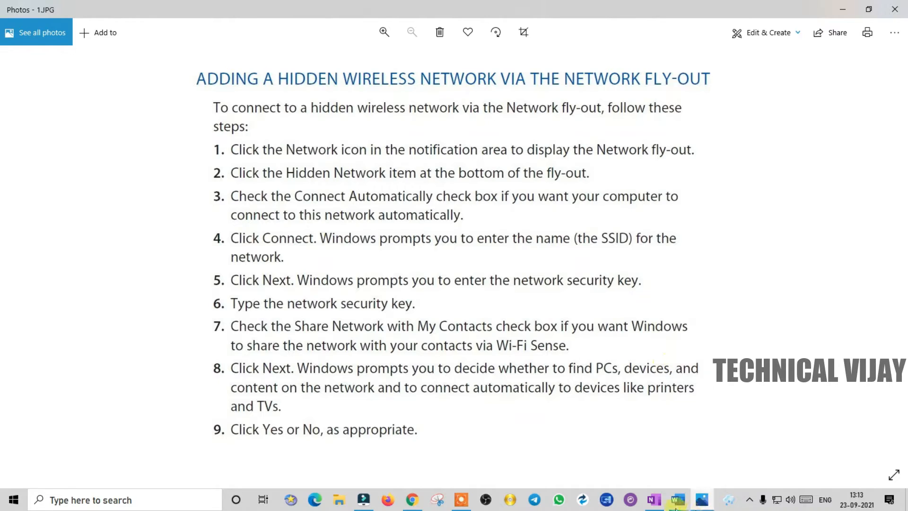
left_click(655, 500)
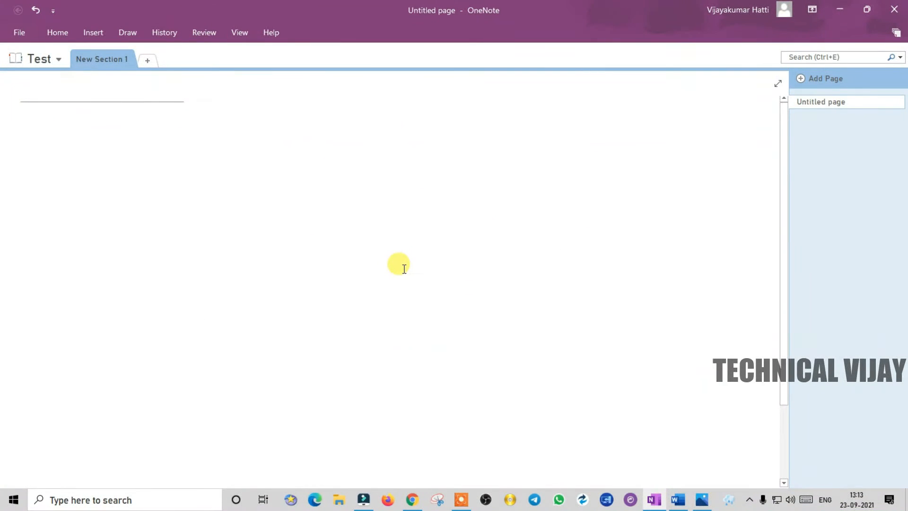
left_click(93, 32)
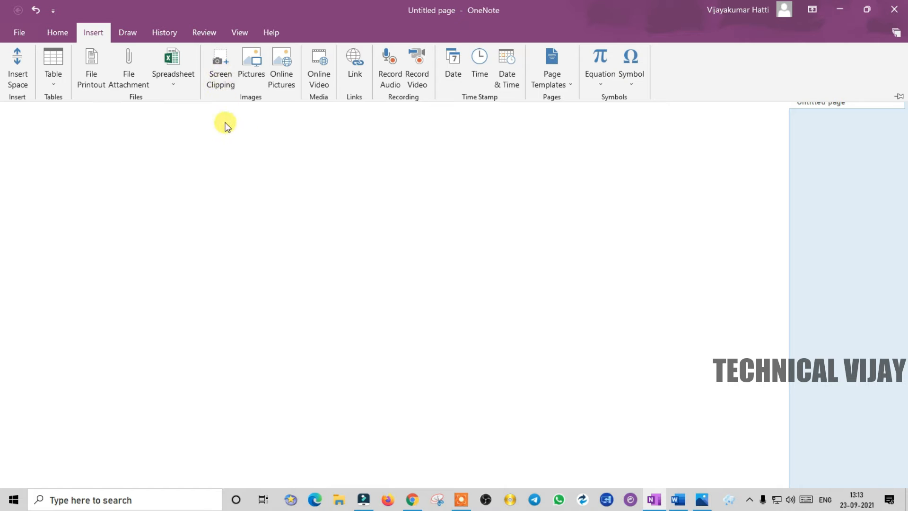
left_click(219, 69)
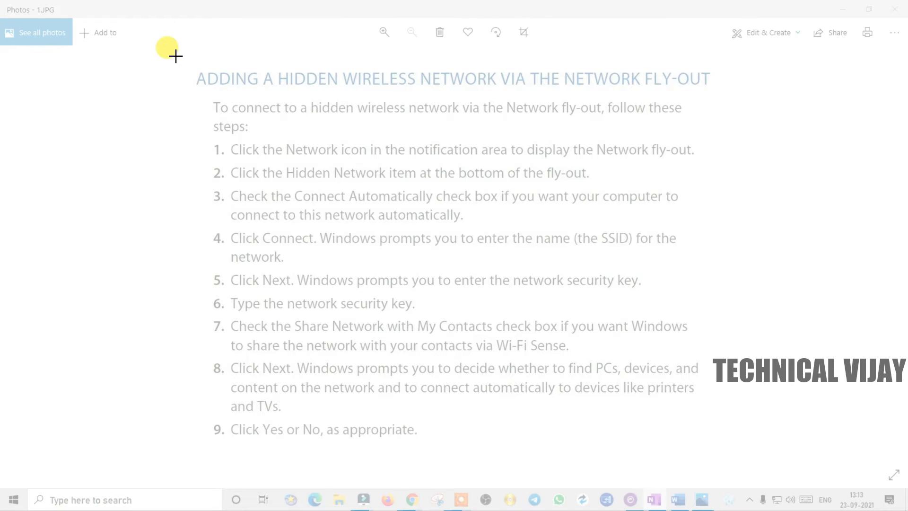
left_click_drag(176, 56, 730, 458)
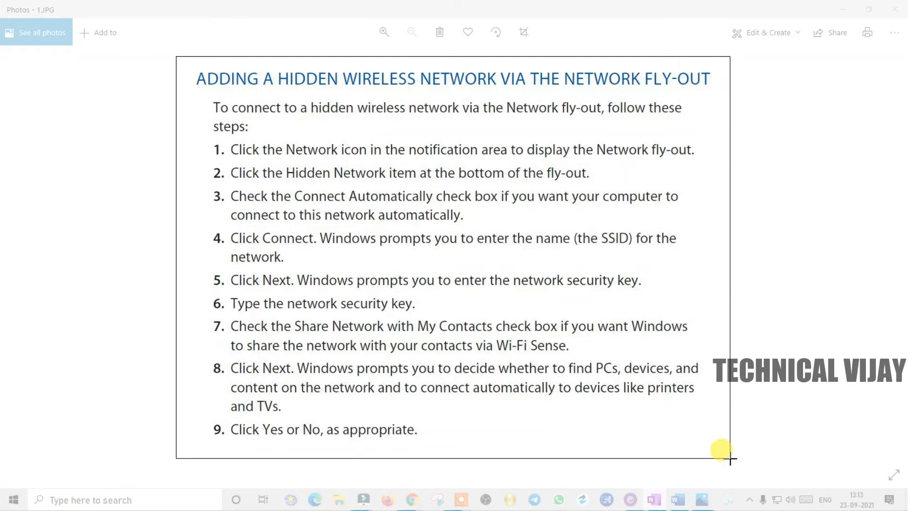
left_click_drag(730, 459, 731, 459)
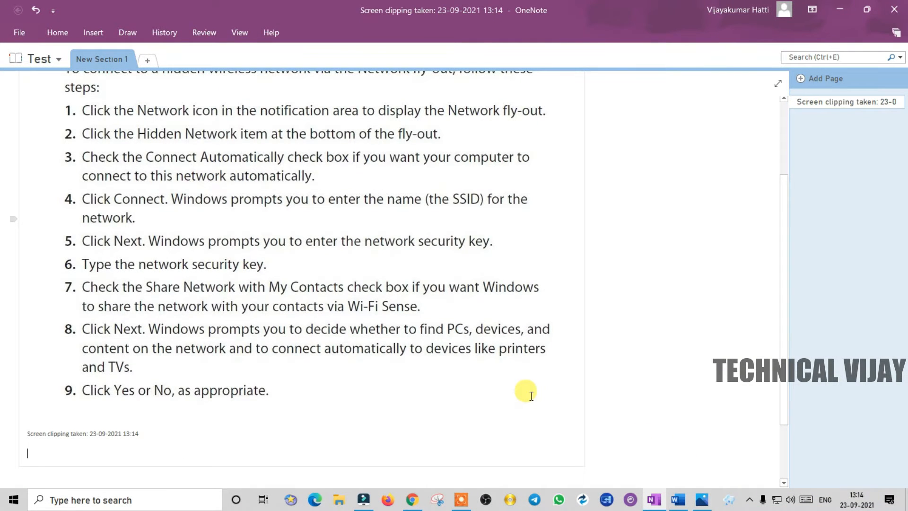
Copy the text from the screen clipping on the OneNote page.
scroll(171, 360, "up", 3)
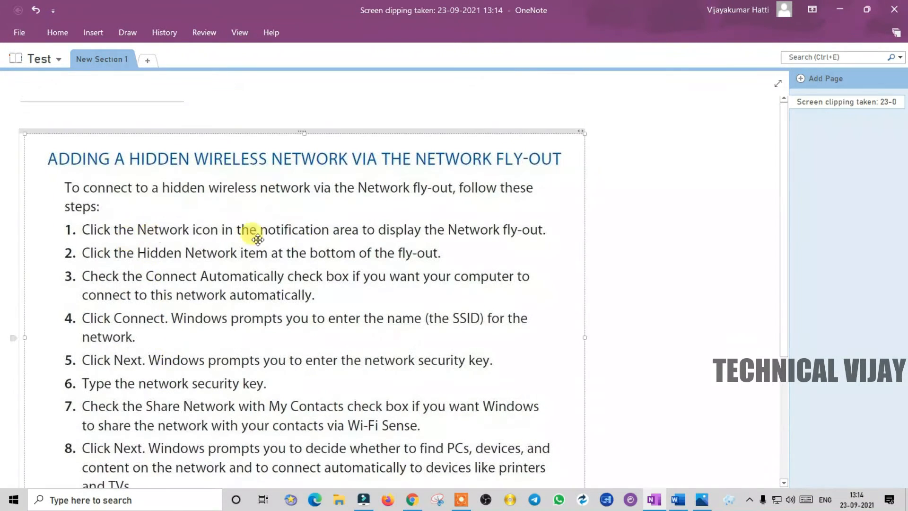
scroll(288, 317, "down", 3)
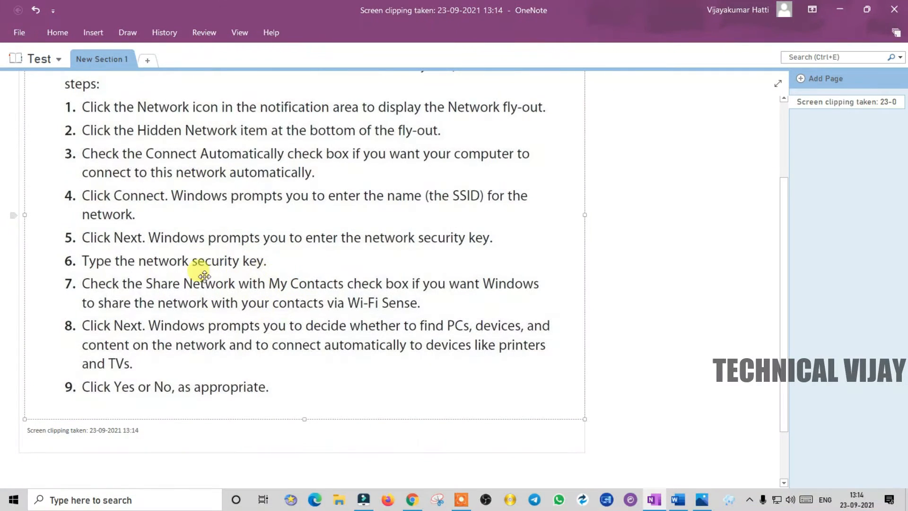
right_click(225, 184)
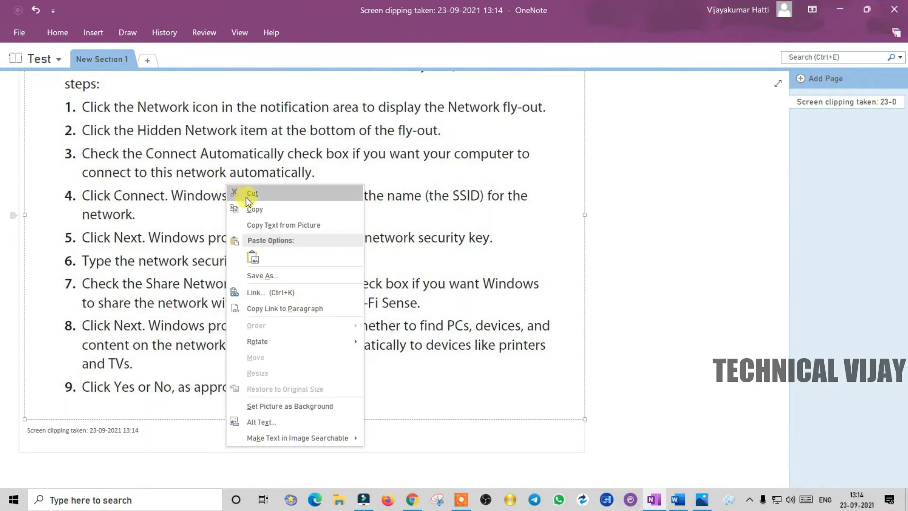
left_click(280, 225)
scroll(412, 259, "down", 2)
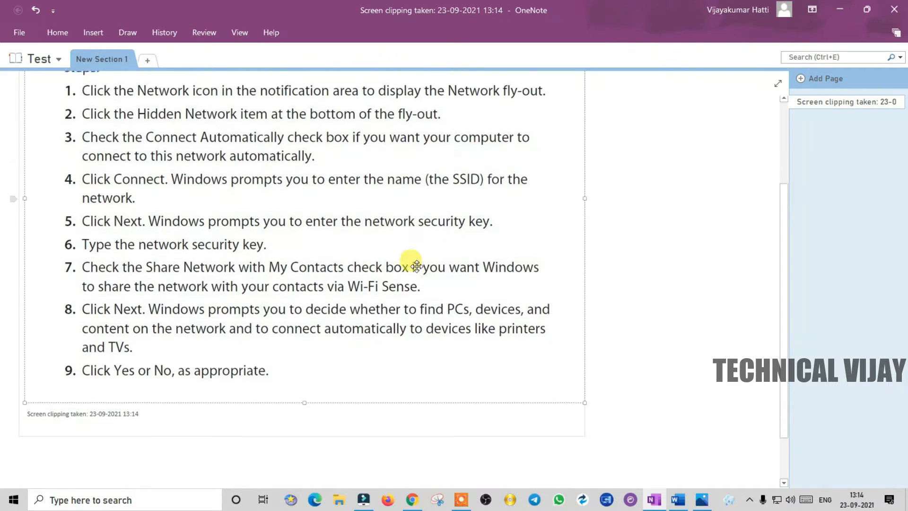
Paste the copied clipping text as text only below the screen clipping on the OneNote page.
left_click(75, 397)
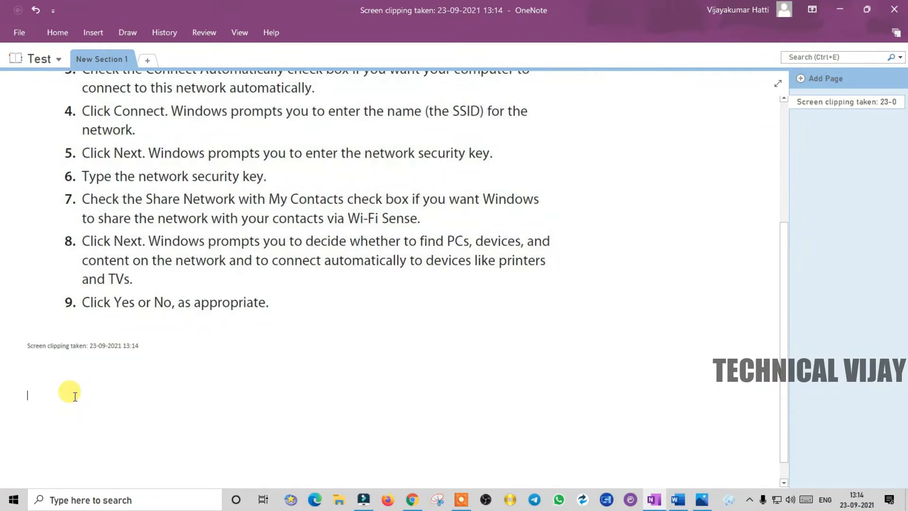
right_click(75, 396)
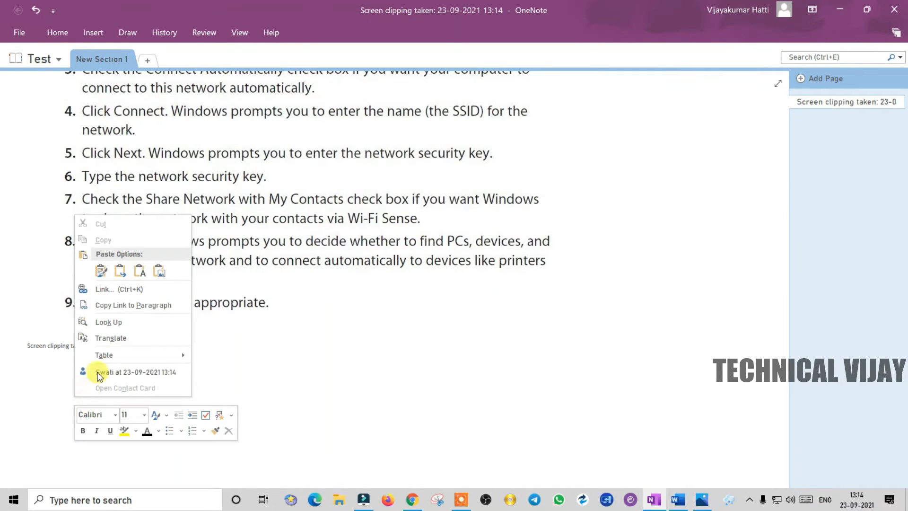
left_click(142, 272)
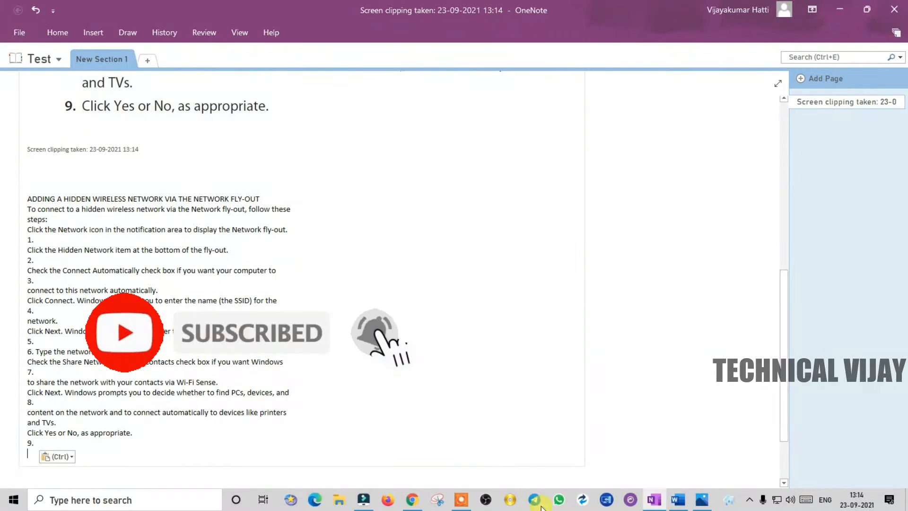
Switch to the Word document and replace all of its text with the copied clipping text, keeping text only.
left_click(677, 499)
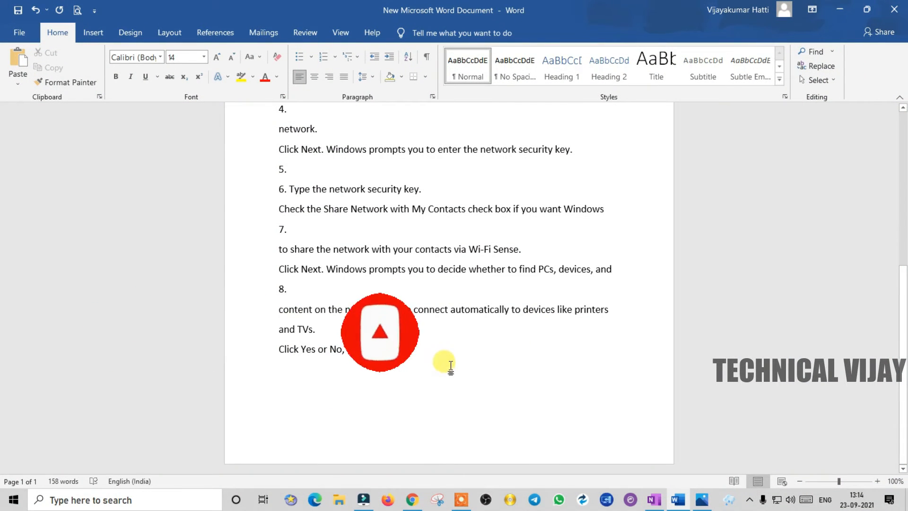
left_click_drag(451, 365, 263, 33)
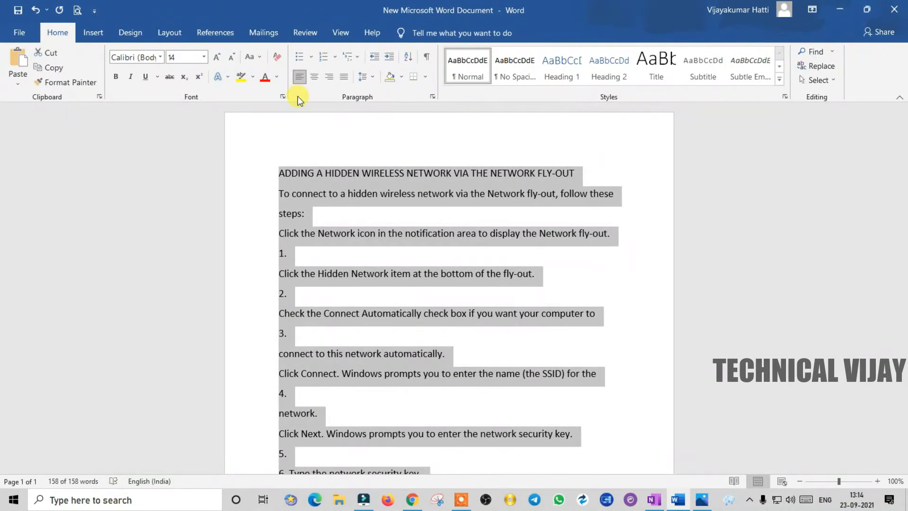
key("Delete")
right_click(291, 181)
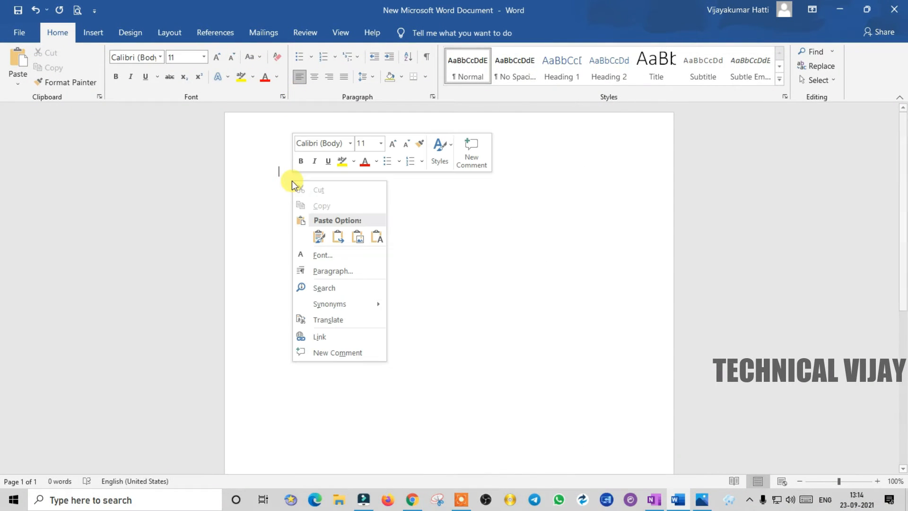
left_click(373, 240)
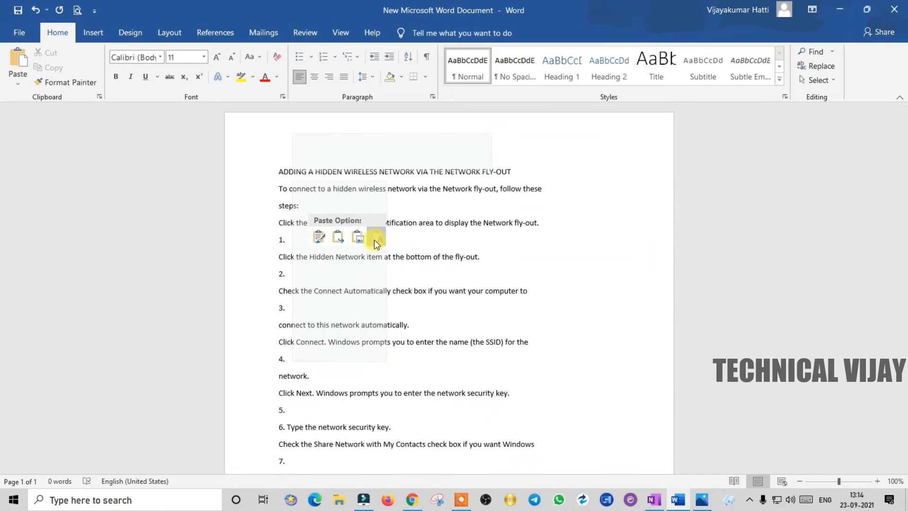
scroll(397, 402, "up", 3)
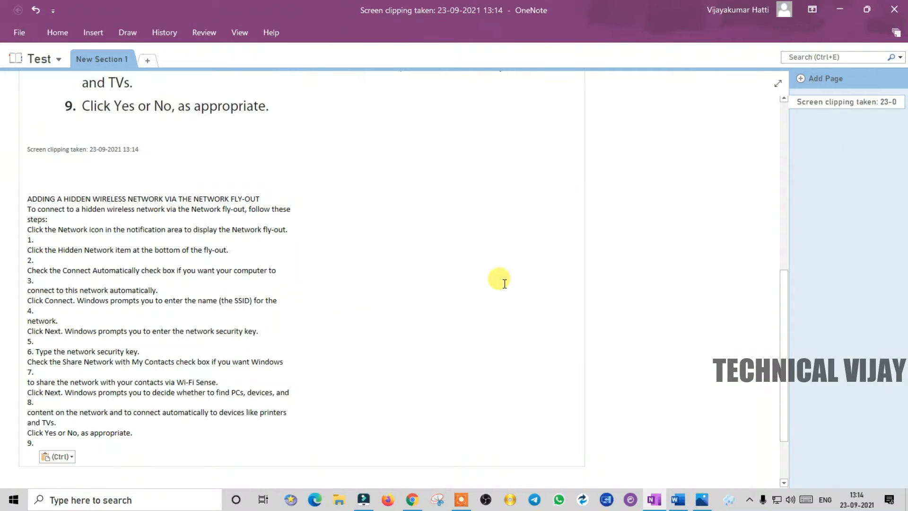
Close OneNote, switch to Chrome and sign in to Gmail with the account password.
left_click(895, 12)
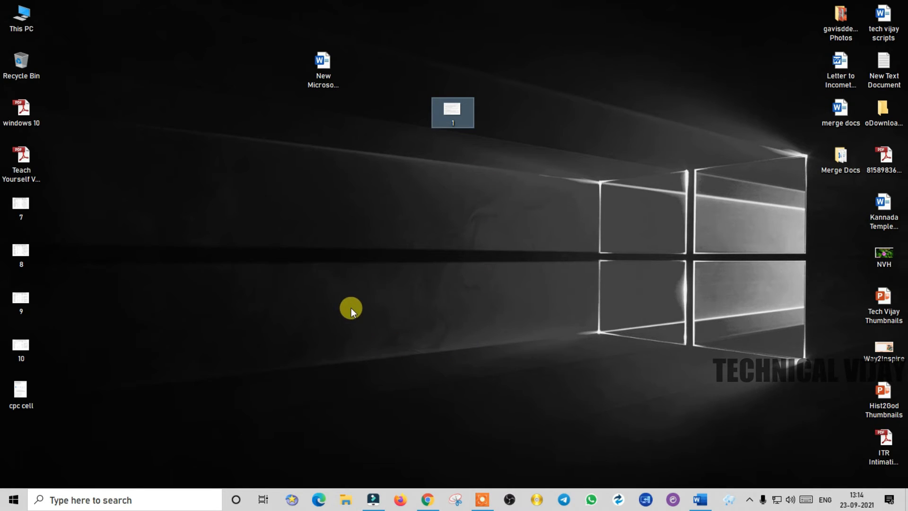
left_click(428, 501)
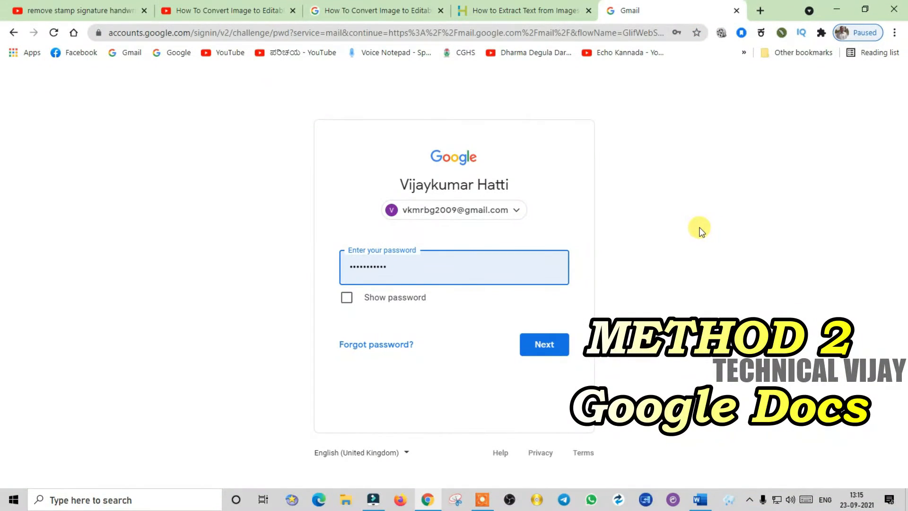
left_click(541, 348)
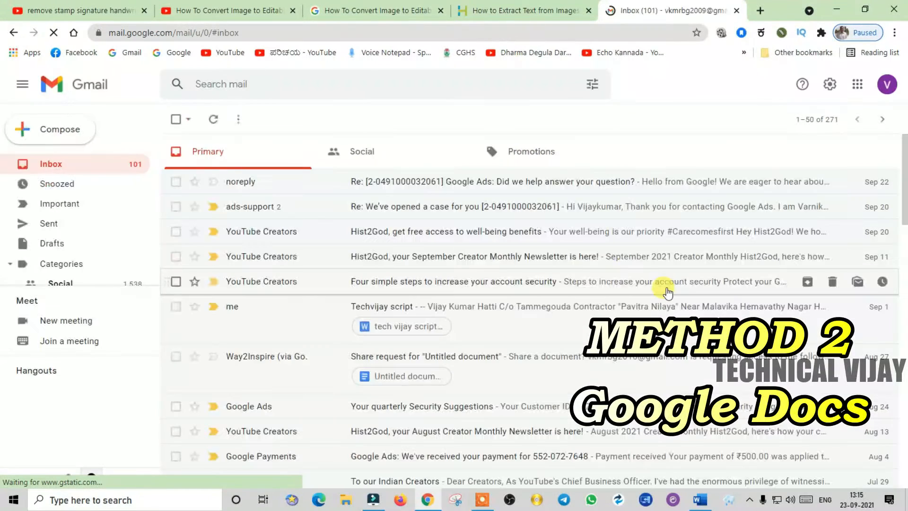
Open Google Drive from Gmail and upload the image 1.JPG from the Desktop folder to My Drive.
left_click(858, 87)
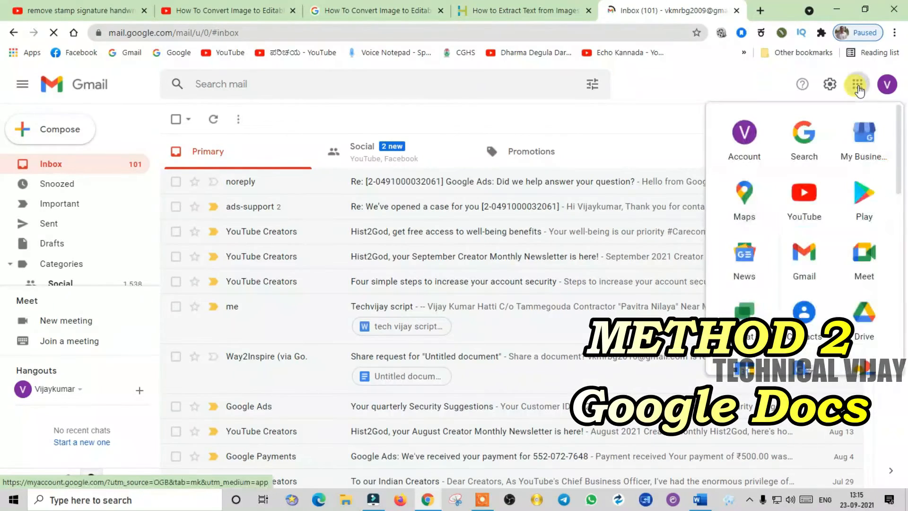
left_click(861, 325)
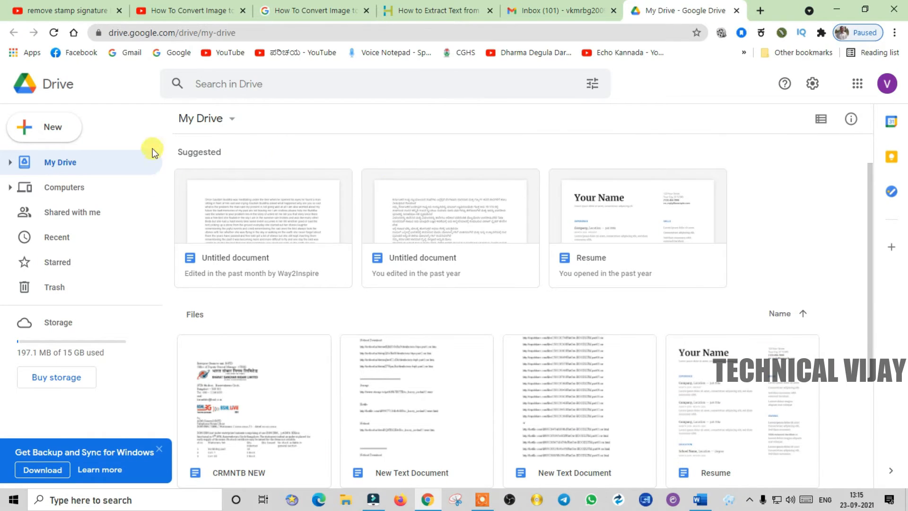
left_click(50, 134)
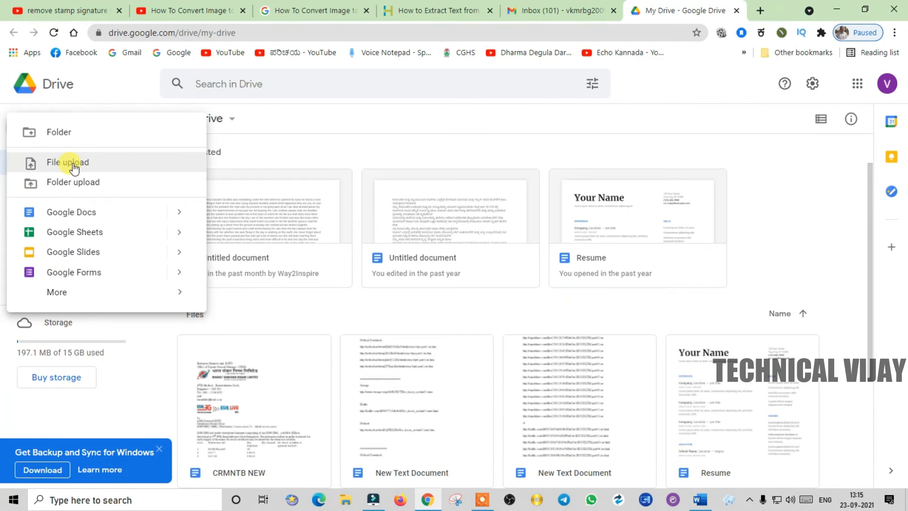
left_click(73, 167)
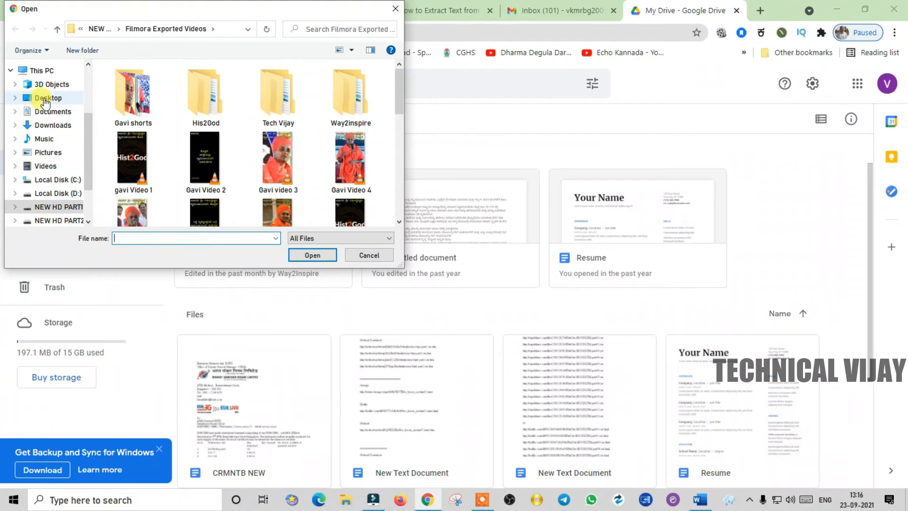
left_click(40, 97)
scroll(318, 136, "down", 1)
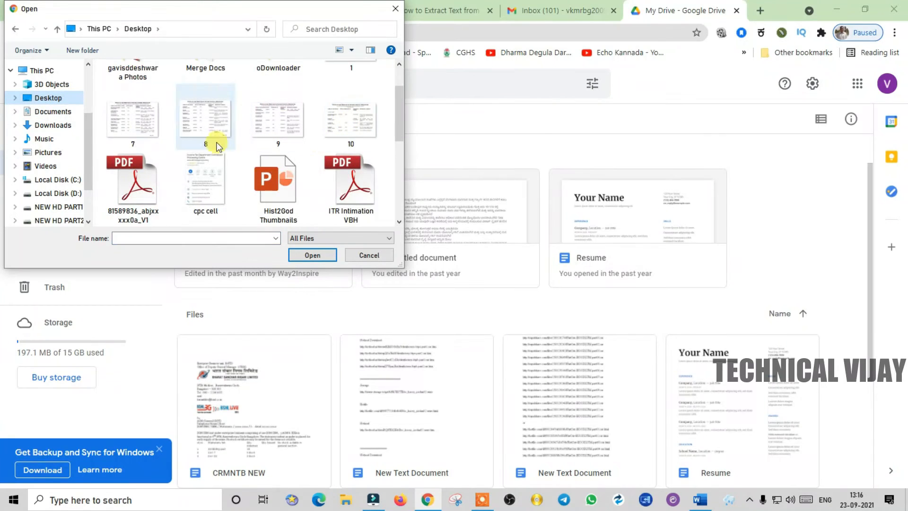
scroll(203, 114, "up", 1)
left_click(347, 114)
double_click(347, 114)
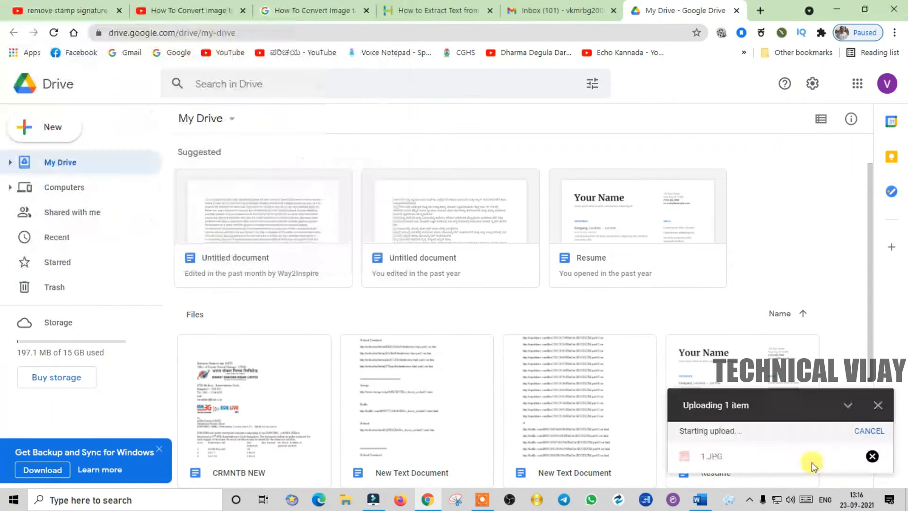
Open the uploaded 1.JPG from My Drive with Google Docs.
scroll(290, 345, "down", 3)
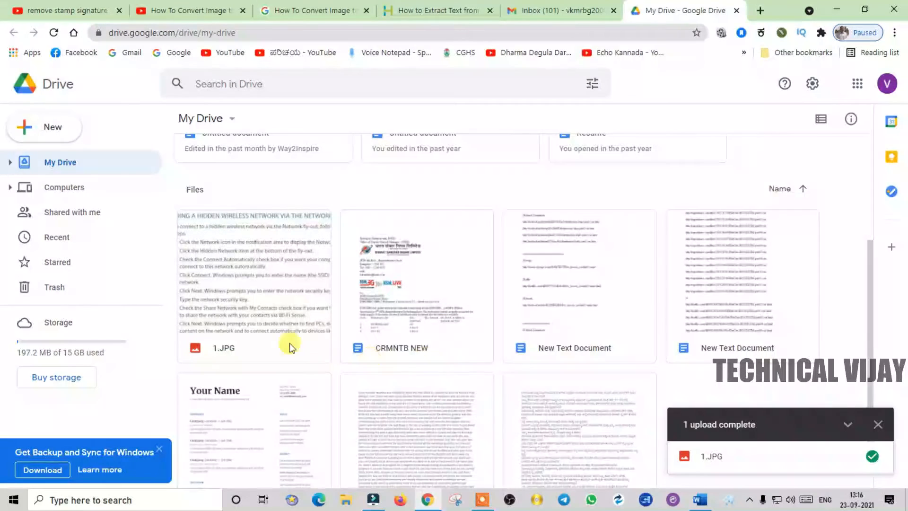
left_click(219, 273)
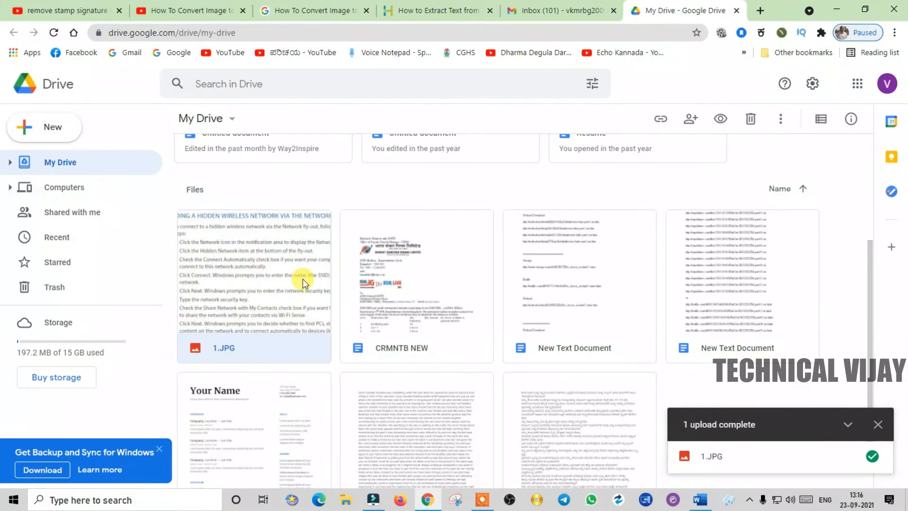
right_click(229, 263)
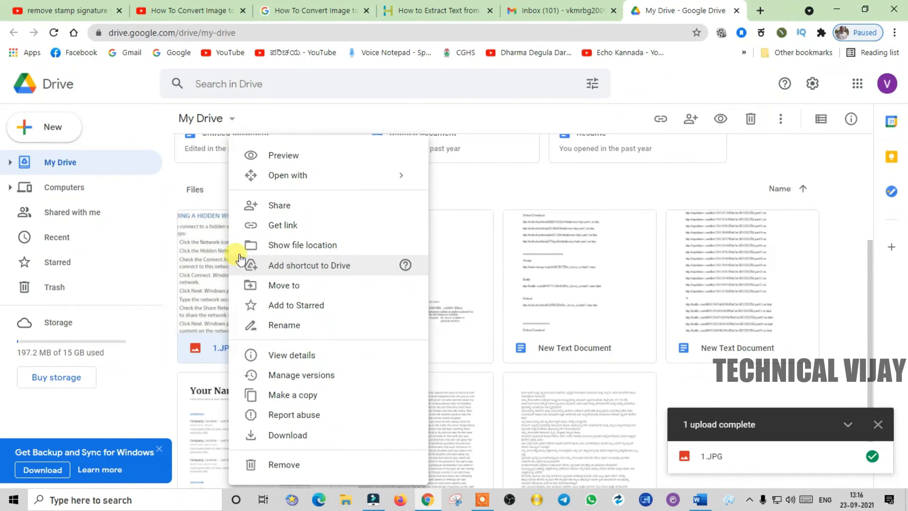
mouse_move(341, 183)
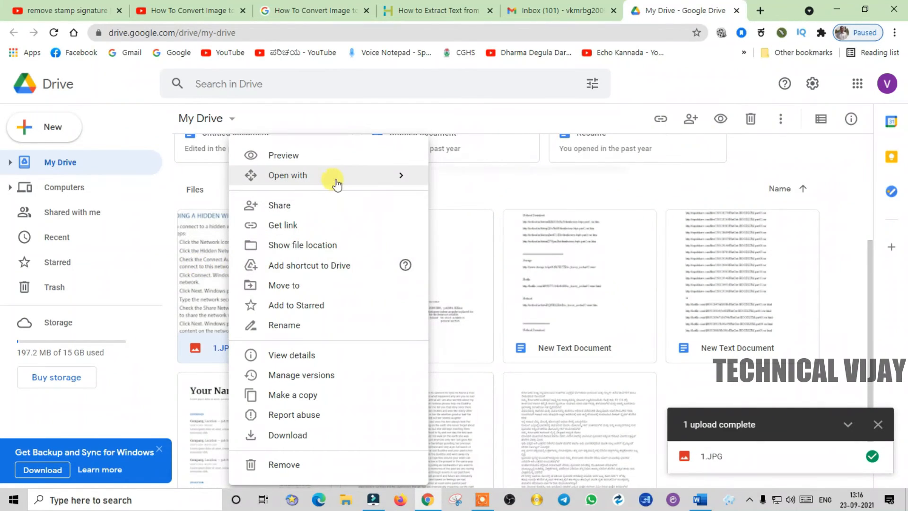
left_click(486, 188)
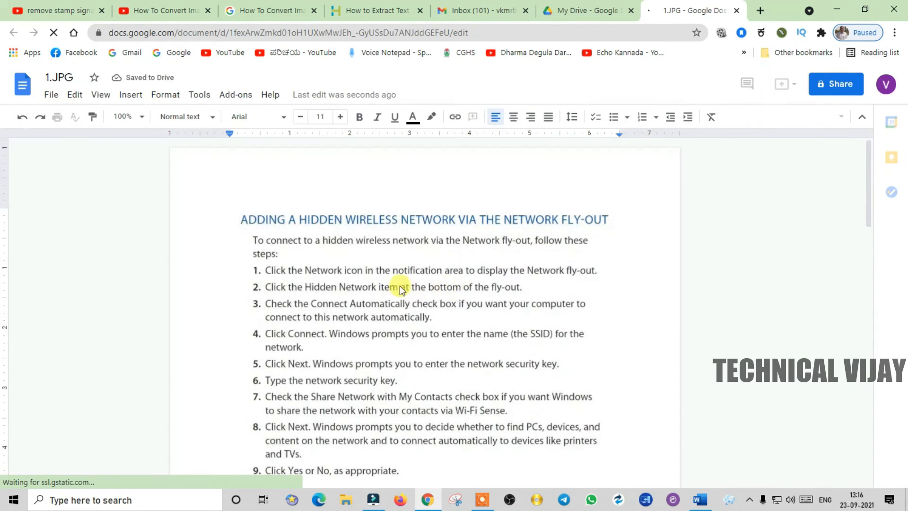
Compare the picture with the extracted text below it in Google Docs, and copy that whole text from the heading to the last line.
scroll(400, 284, "down", 3)
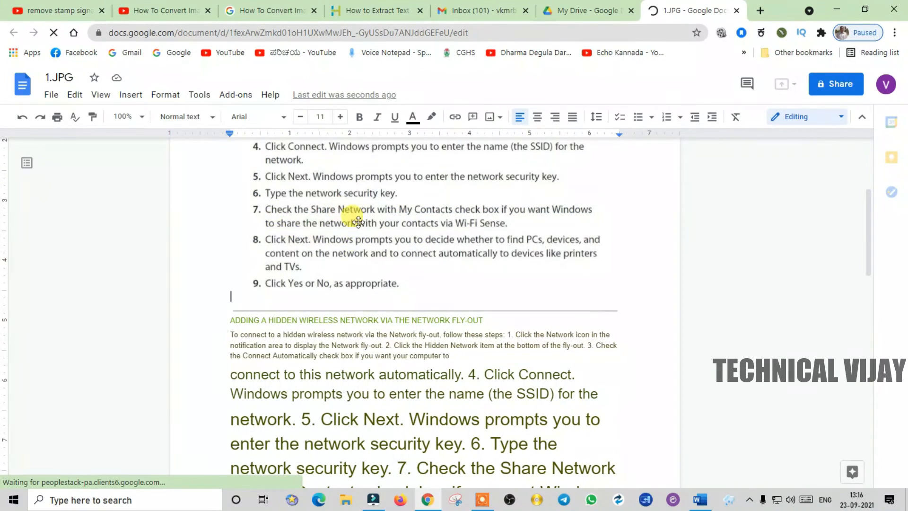
scroll(330, 264, "down", 5)
scroll(321, 289, "up", 5)
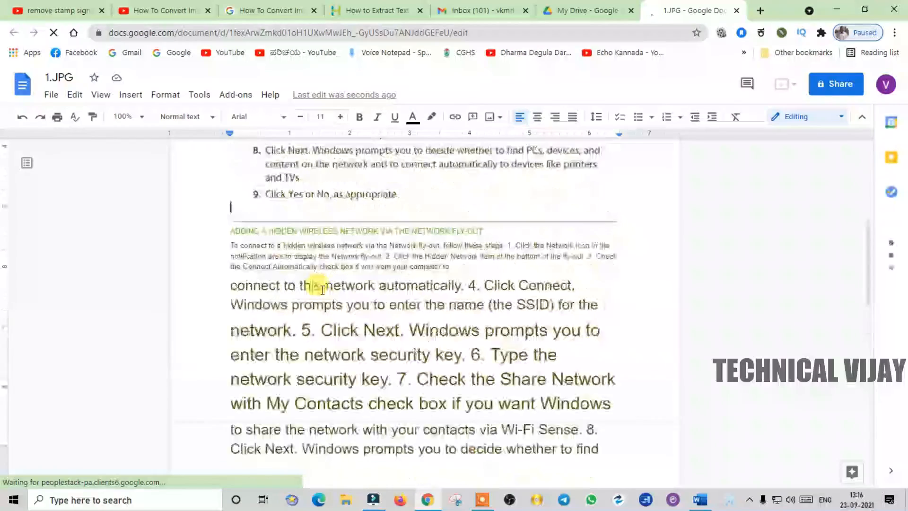
scroll(303, 295, "up", 5)
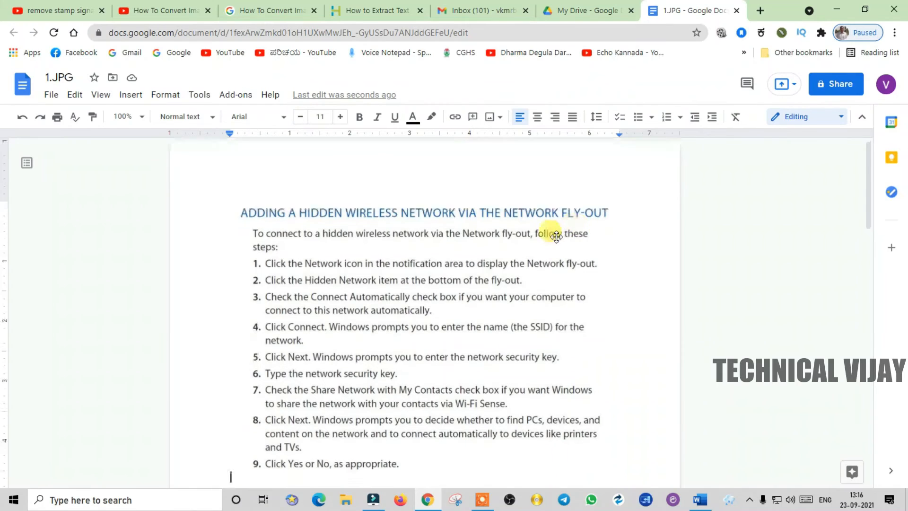
scroll(296, 277, "down", 5)
left_click(233, 268)
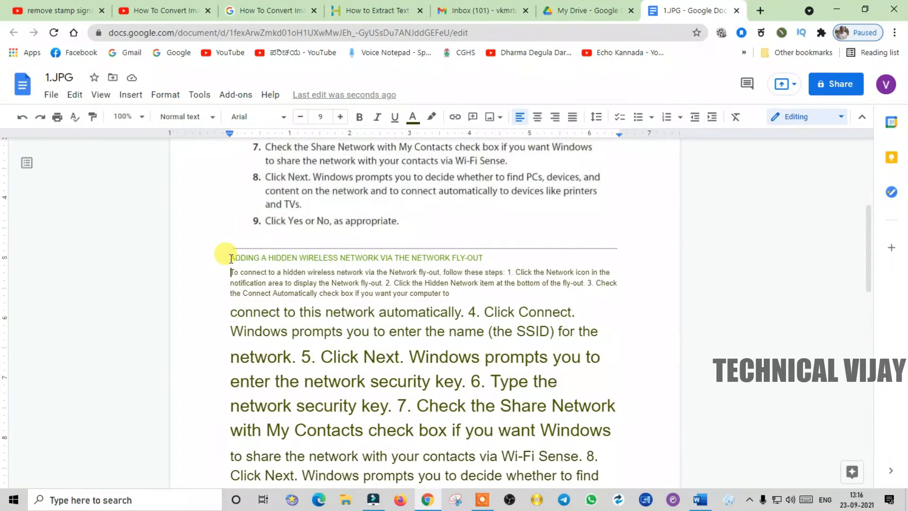
left_click_drag(230, 259, 627, 439)
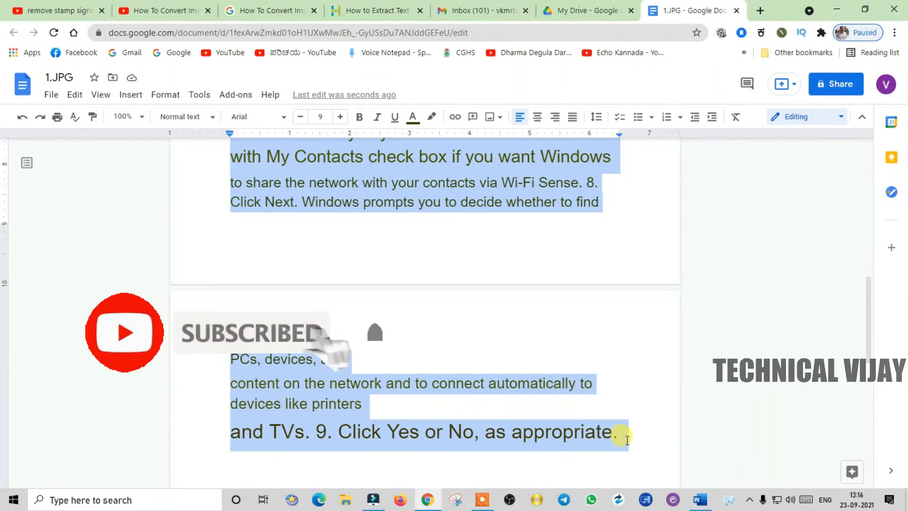
scroll(523, 305, "up", 5)
right_click(352, 369)
left_click(394, 172)
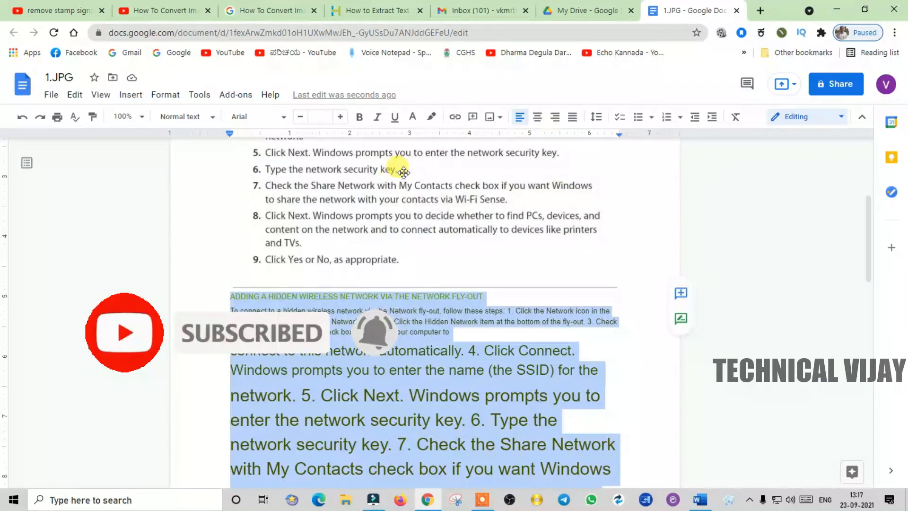
Switch to Word and replace the document's entire text with the text copied from Google Docs, keeping text only.
left_click(700, 499)
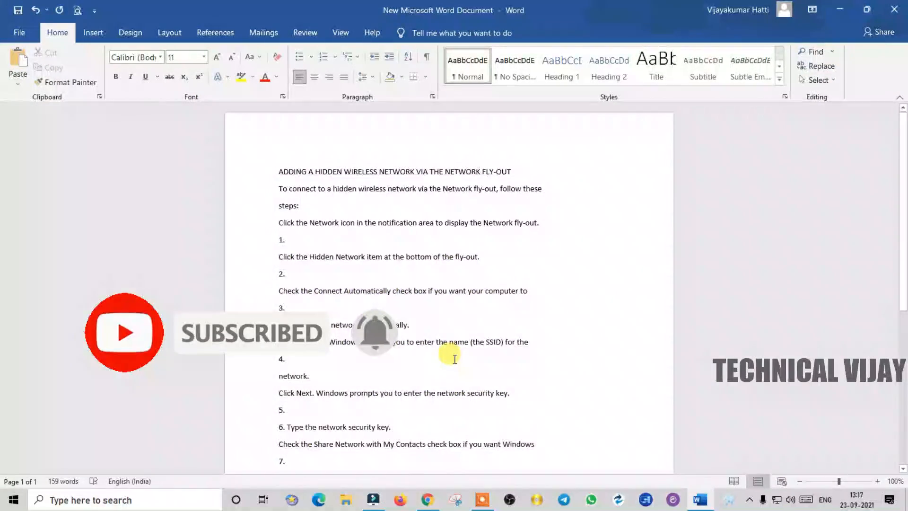
scroll(454, 359, "down", 6)
left_click_drag(348, 310, 254, 85)
key("Delete")
right_click(279, 171)
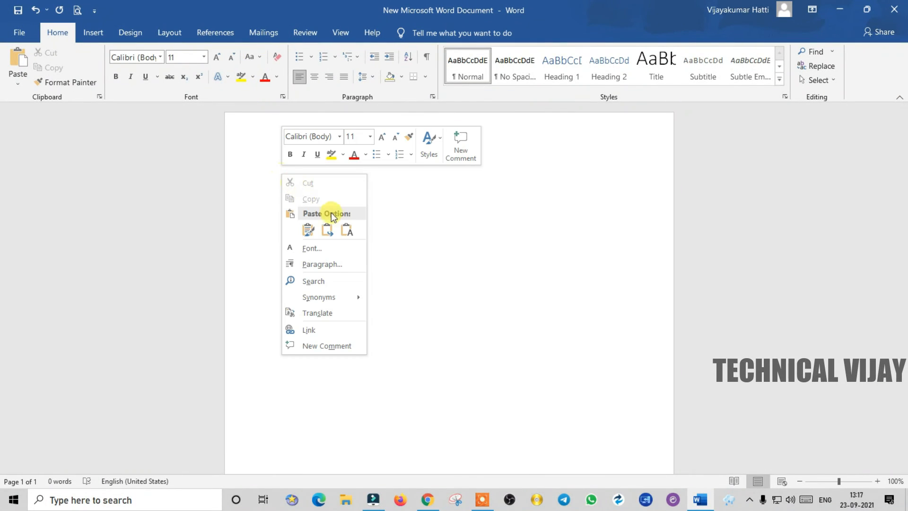
left_click(350, 235)
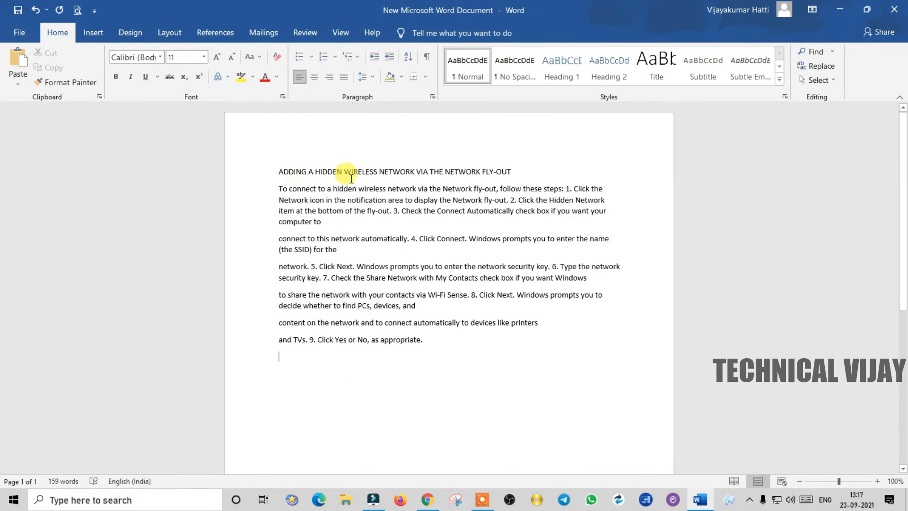
Enter the trial text "jhdhk" after the last line, delete back to the word "as", and save the document.
left_click(442, 340)
type("jhdhk")
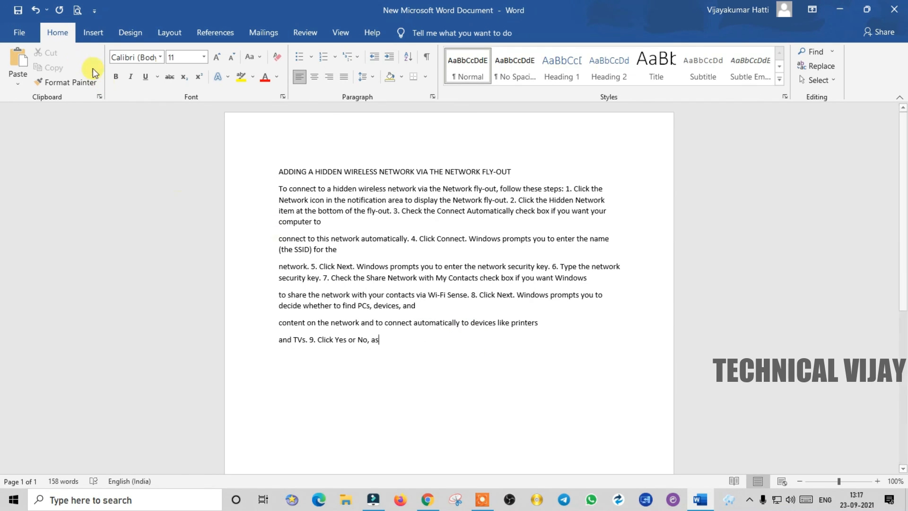
left_click(16, 13)
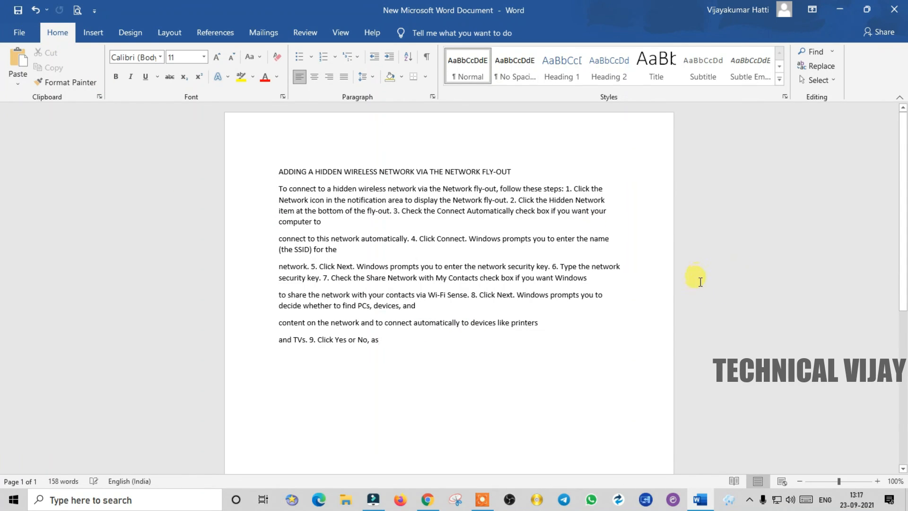